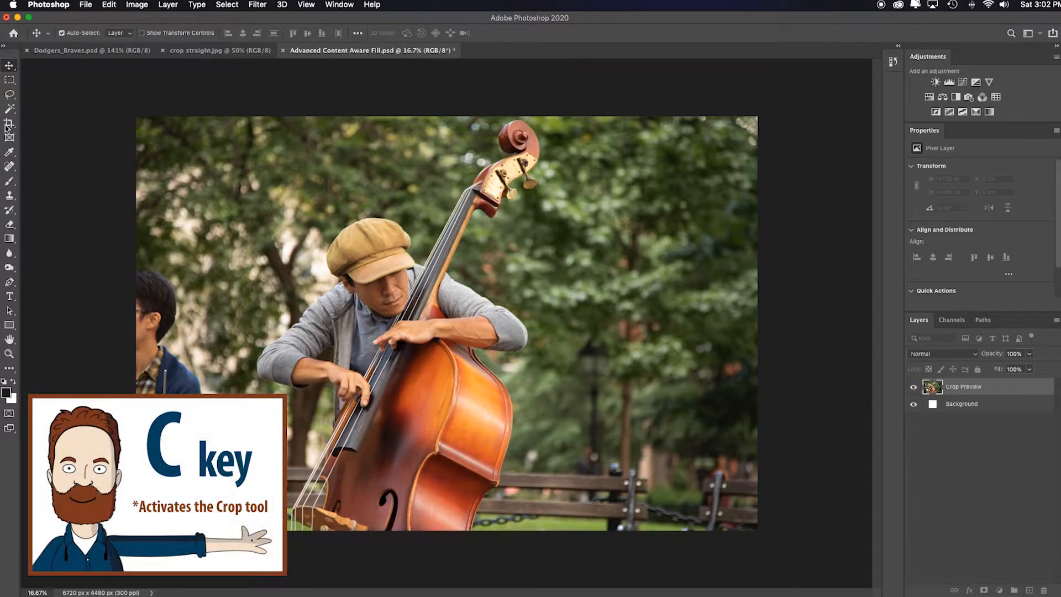
Crop the photo to a 1:1 square ratio, extending the crop frame above the image's top edge.
left_click(8, 124)
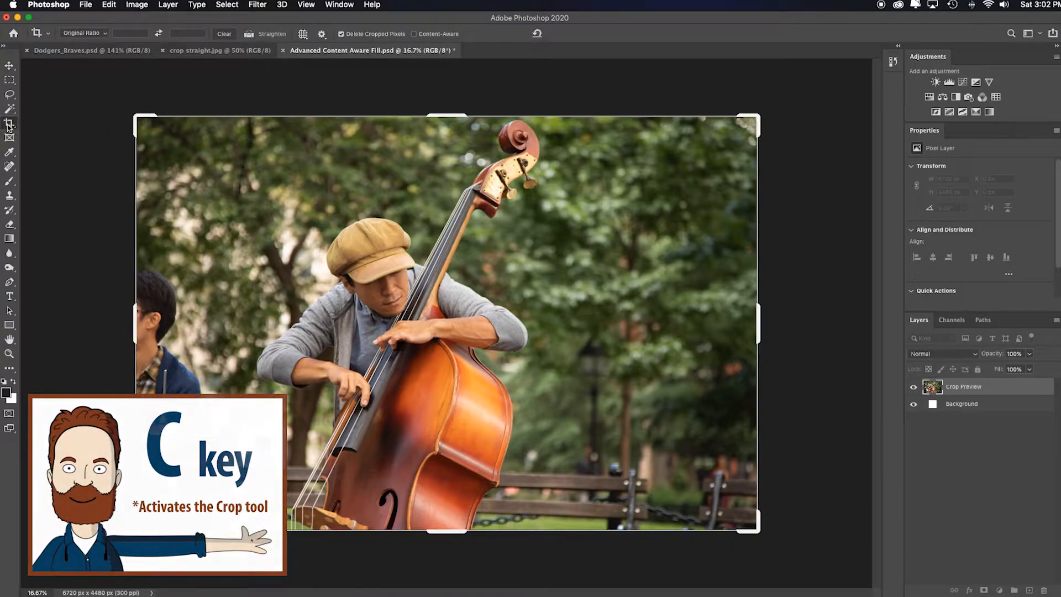
left_click(106, 36)
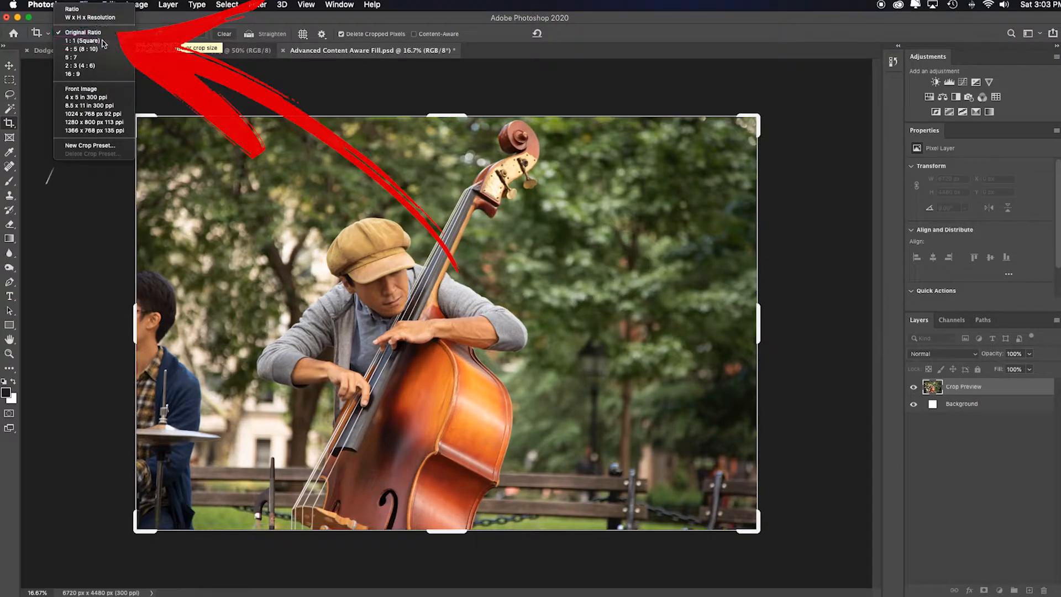
left_click(103, 41)
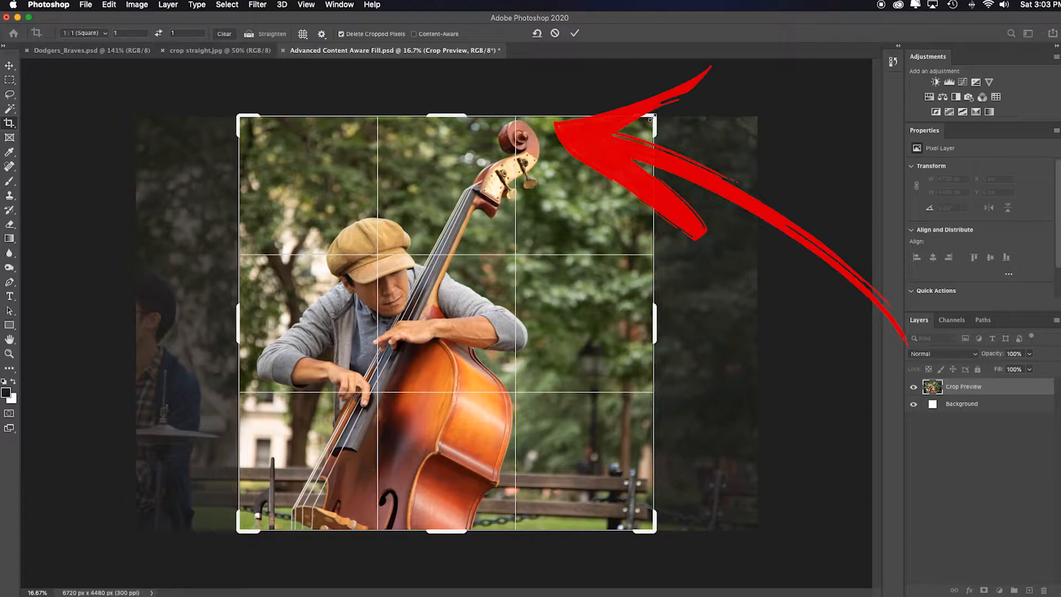
left_click_drag(652, 117, 674, 85)
left_click_drag(620, 210, 639, 214)
left_click_drag(680, 90, 675, 95)
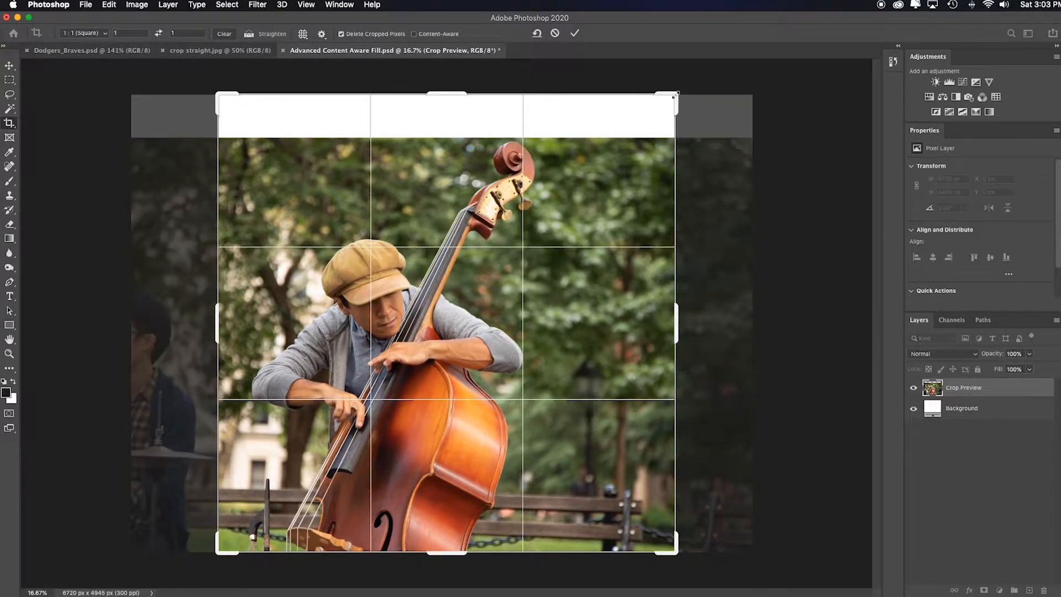
key("Return")
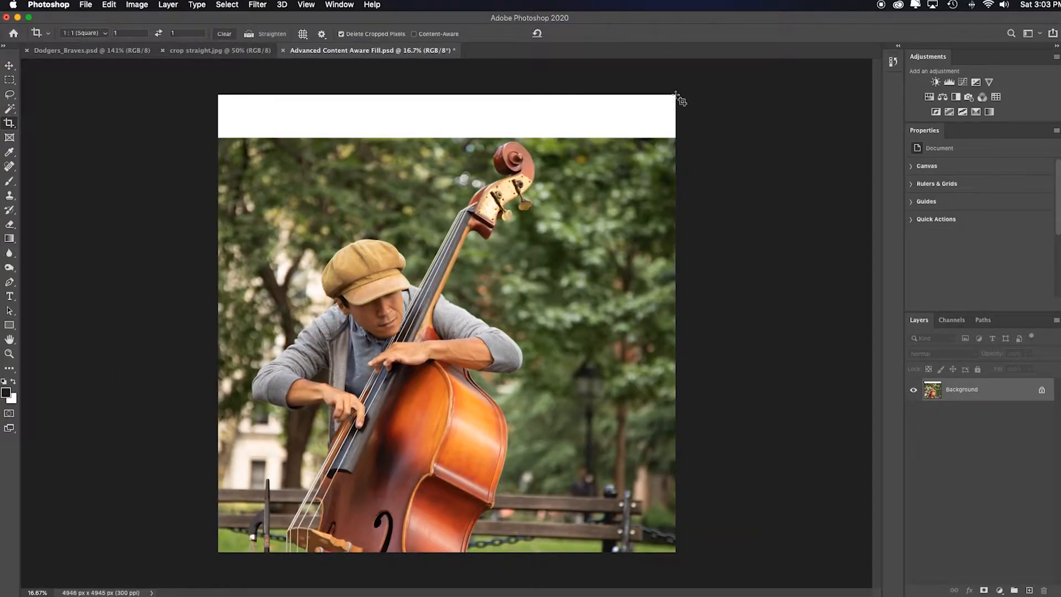
Duplicate the layer and select the empty white strip along the top of the canvas.
key("super+j")
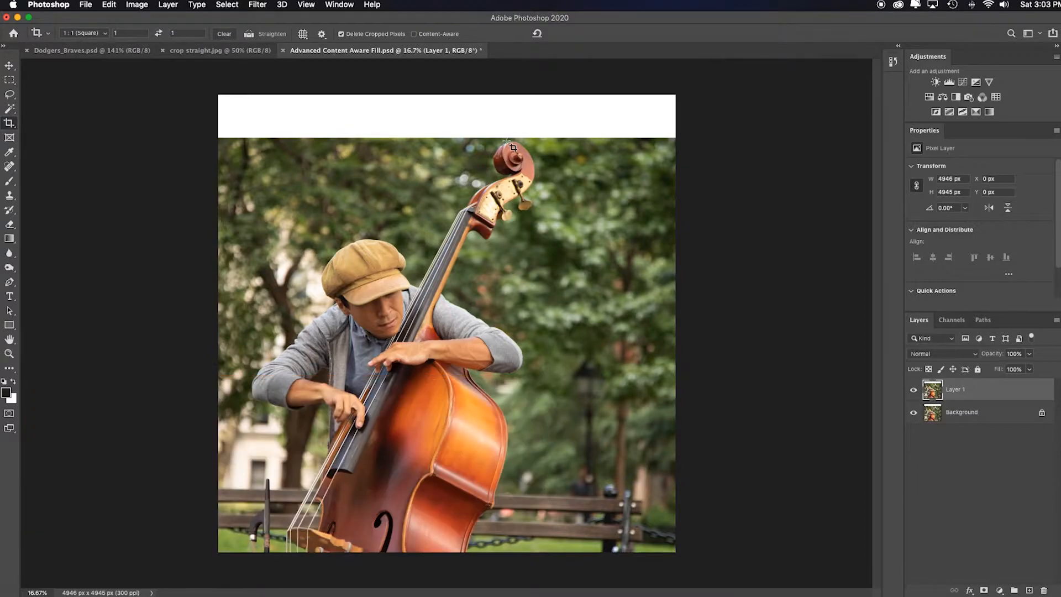
left_click(8, 83)
left_click_drag(218, 95, 691, 140)
scroll(398, 139, "up", 10)
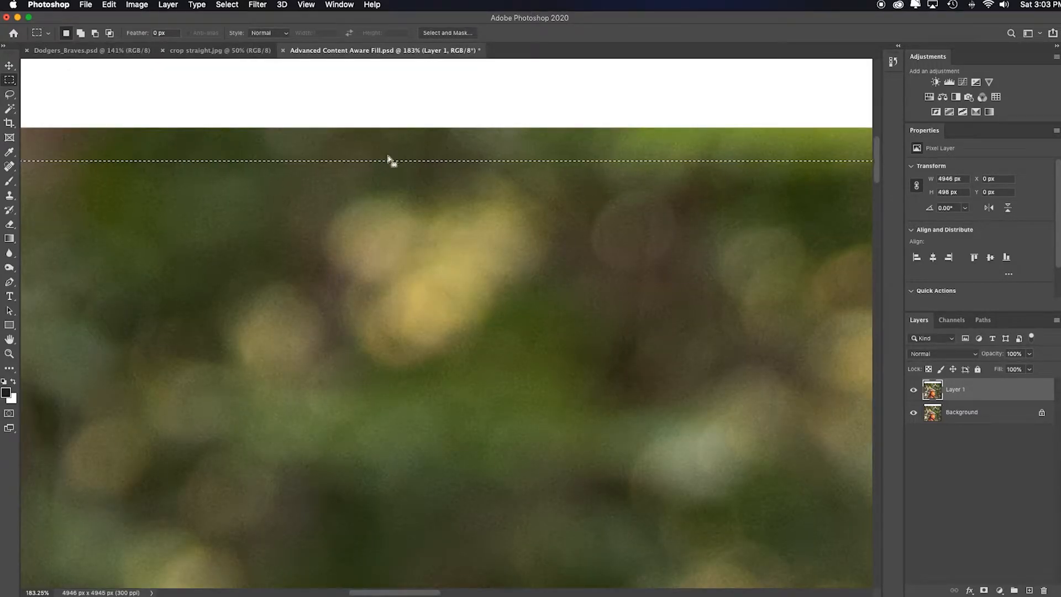
key("super+0")
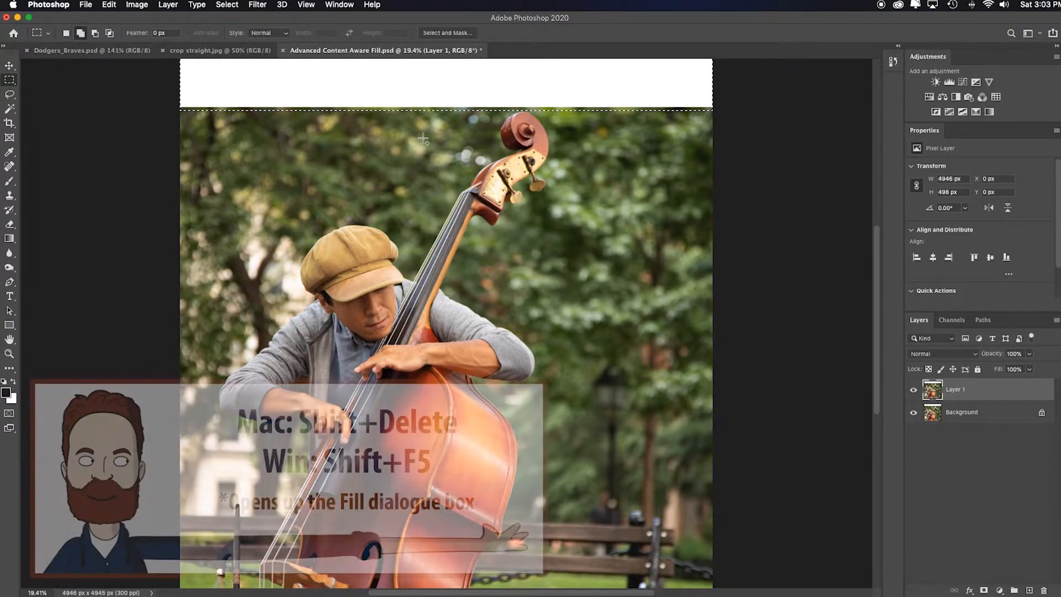
Fill the selected strip with Content-Aware contents and Color Adaptation, then deselect.
key("shift+BackSpace")
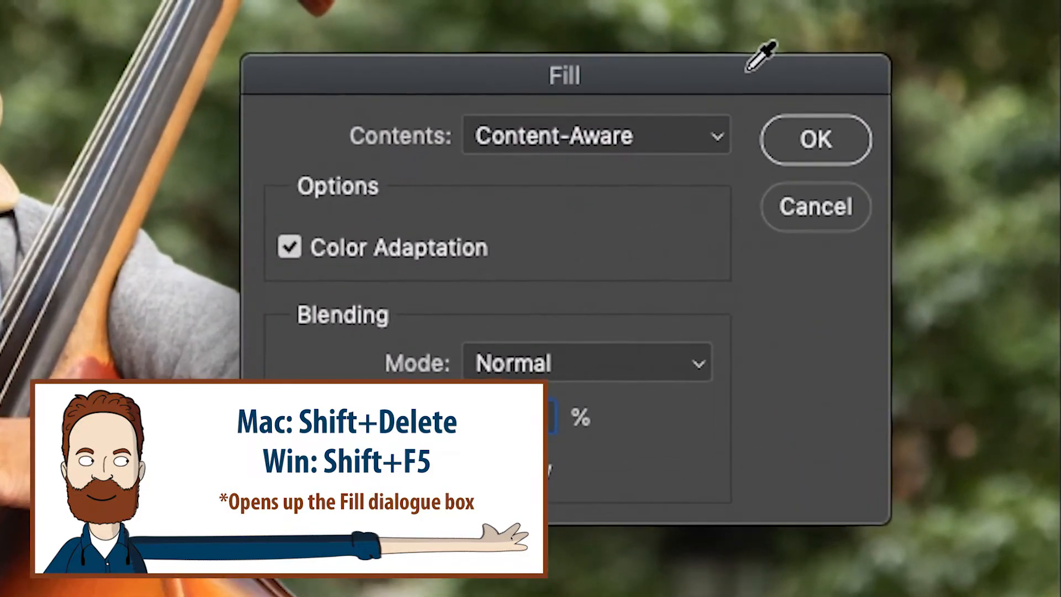
left_click(706, 136)
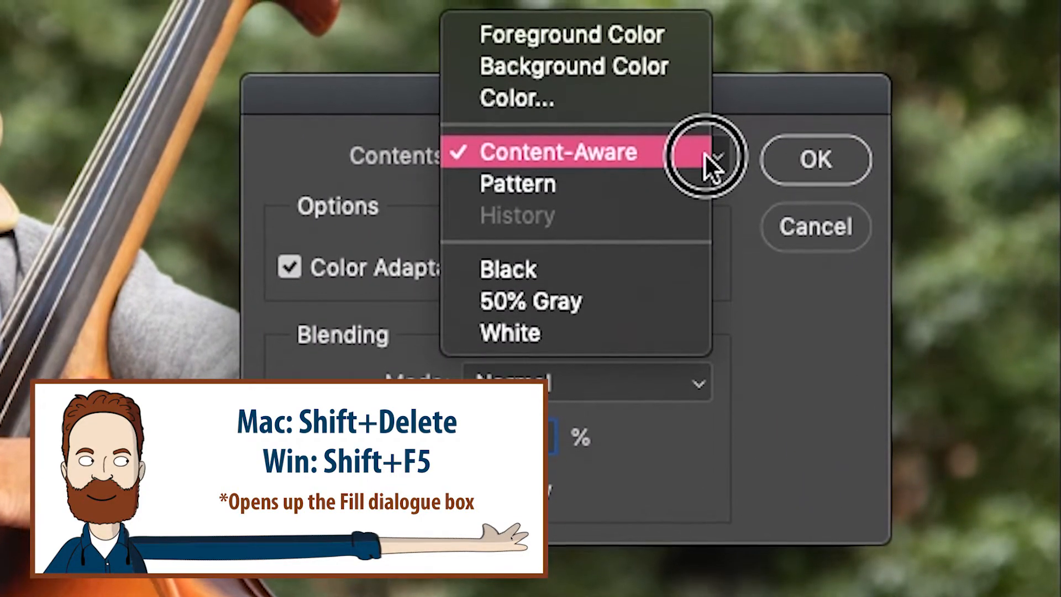
left_click(704, 158)
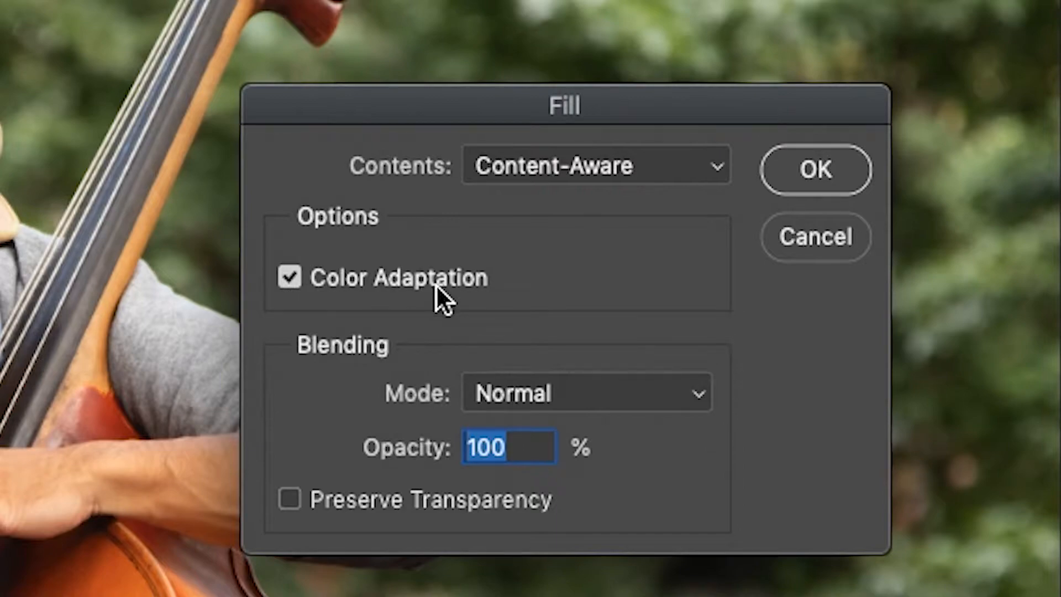
left_click(818, 166)
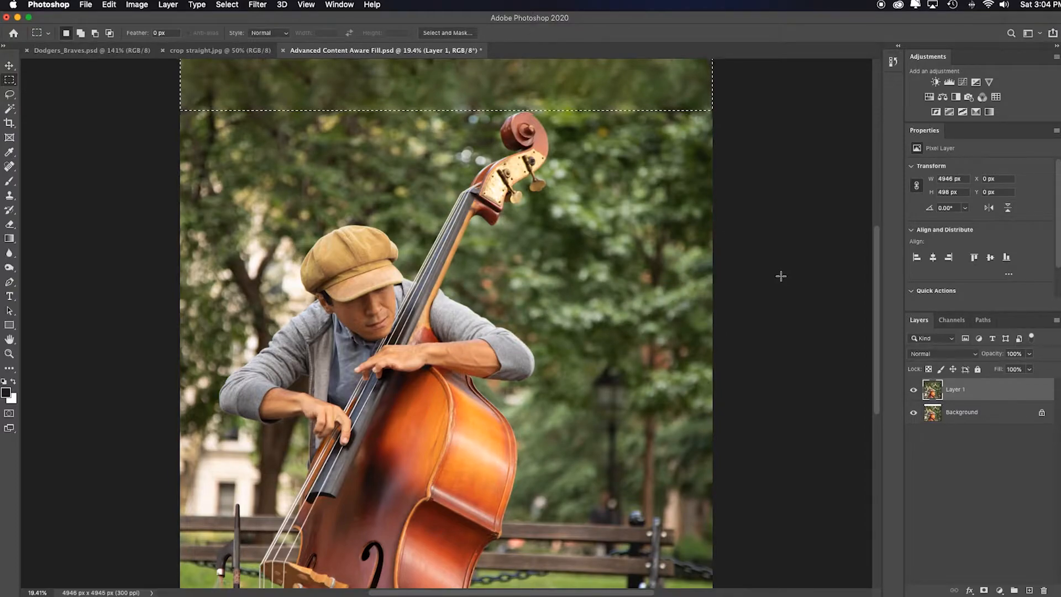
scroll(780, 276, "up", 1)
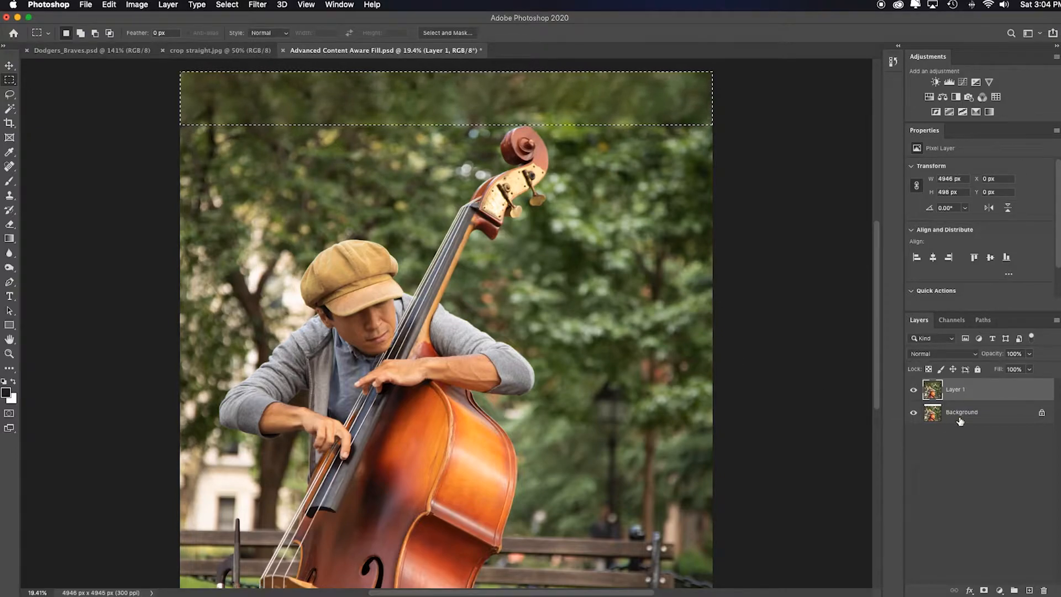
key("super+d")
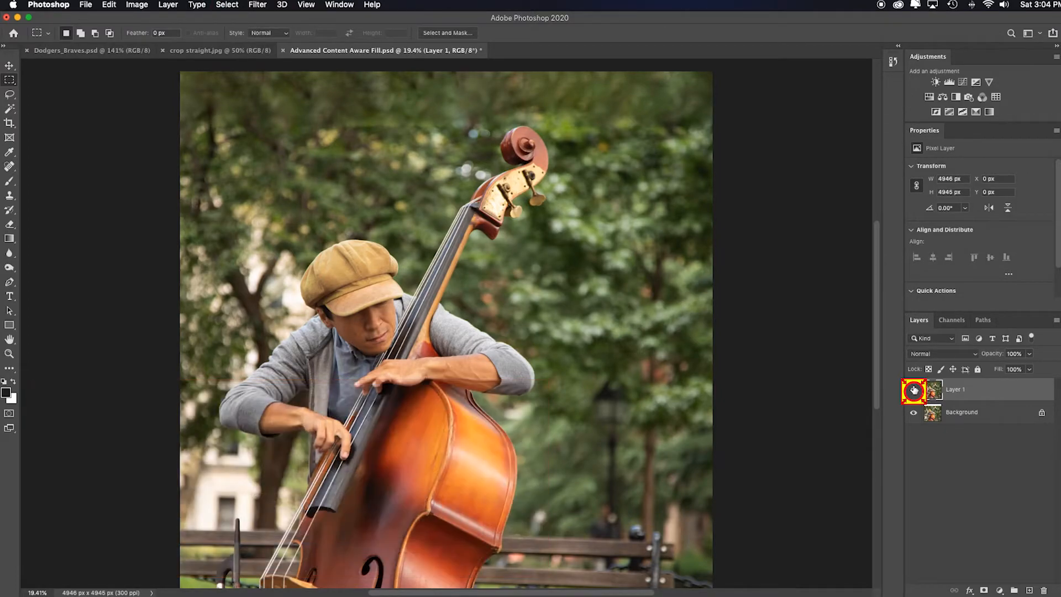
Hide Layer 1 and duplicate the Background layer.
left_click(914, 390)
left_click(985, 415)
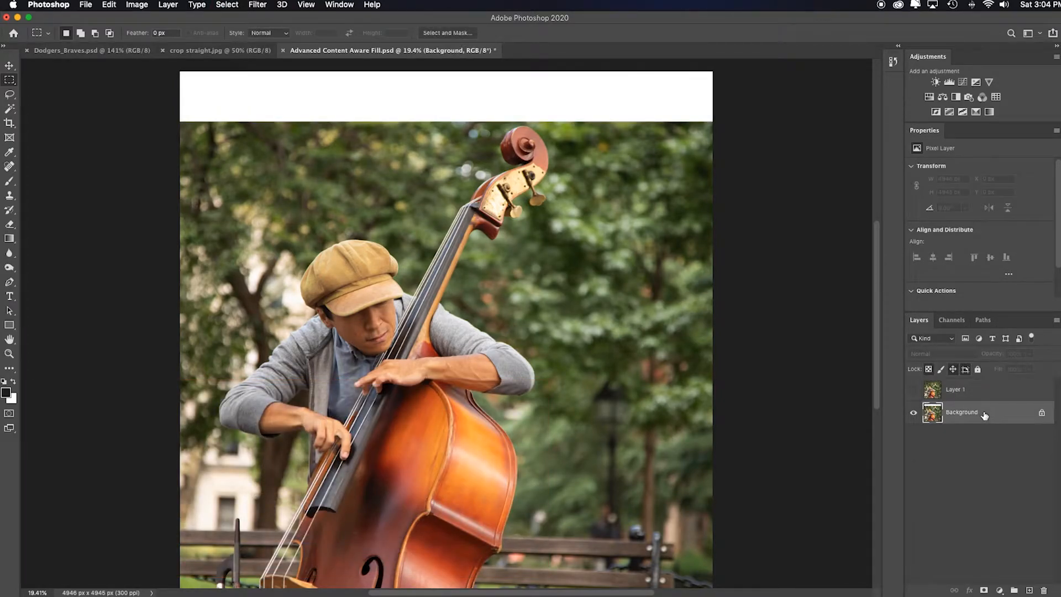
key("super+j")
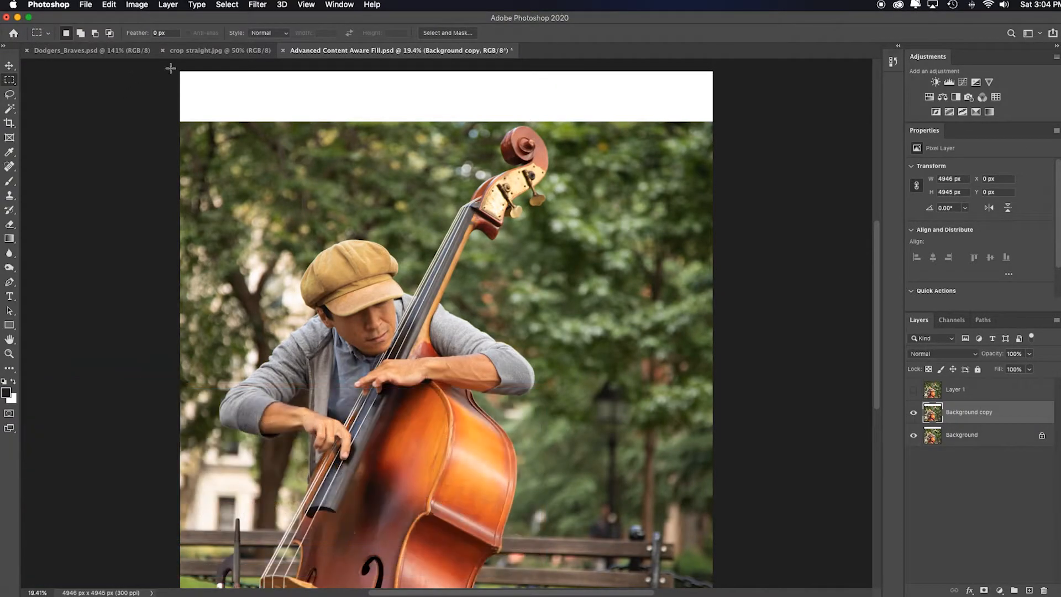
Select the top white strip, open Content-Aware Fill, and remove the bass scroll from the sampling area.
left_click_drag(169, 66, 727, 125)
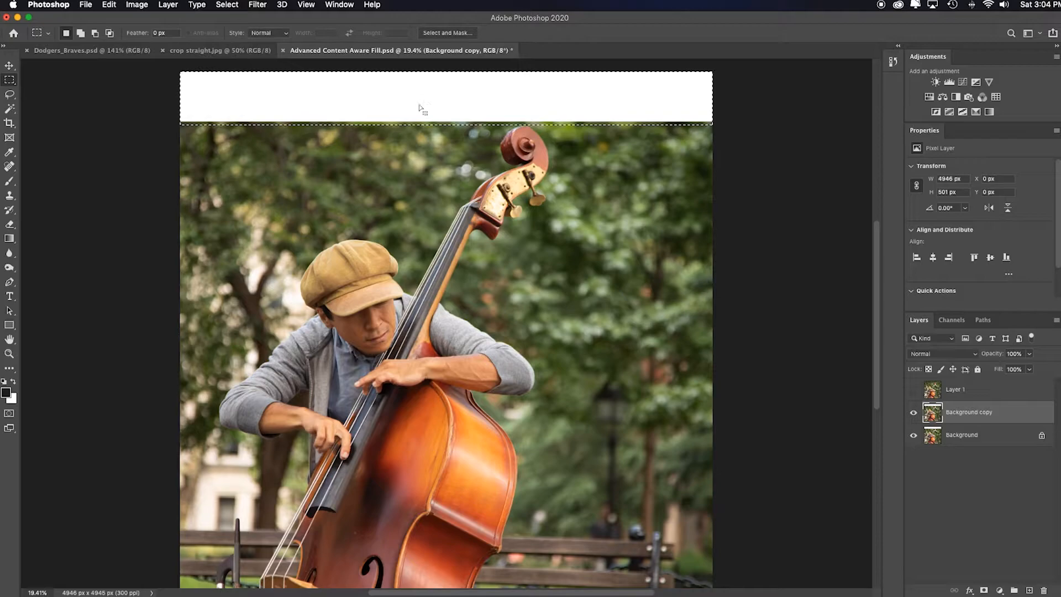
left_click(109, 5)
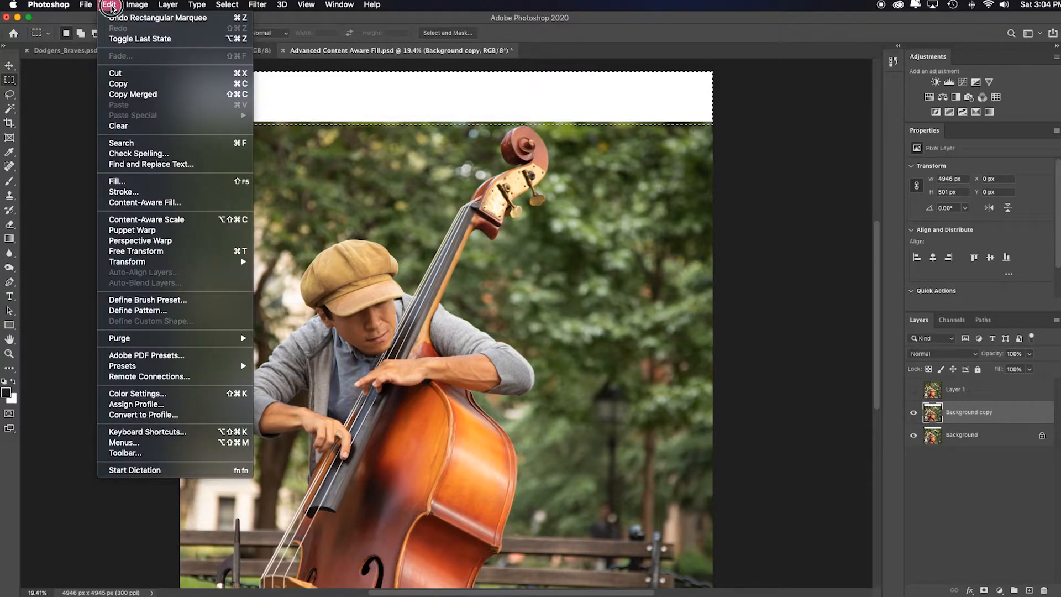
left_click(210, 207)
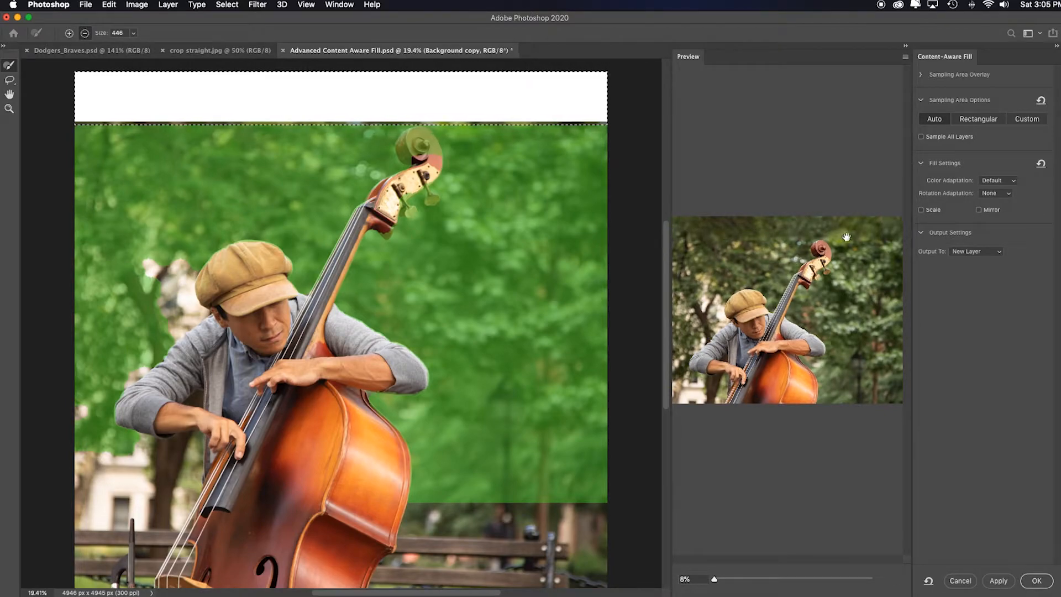
scroll(525, 355, "down", 3)
scroll(526, 355, "up", 3)
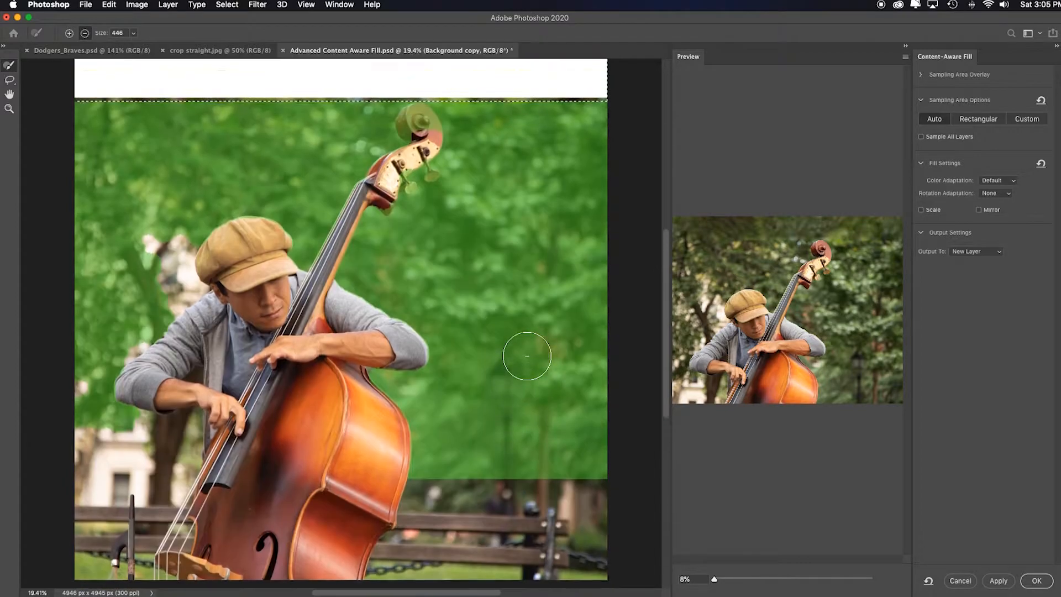
mouse_move(406, 171)
left_mouse_down()
mouse_move(420, 188)
mouse_move(387, 224)
mouse_move(350, 215)
mouse_move(328, 275)
left_mouse_up()
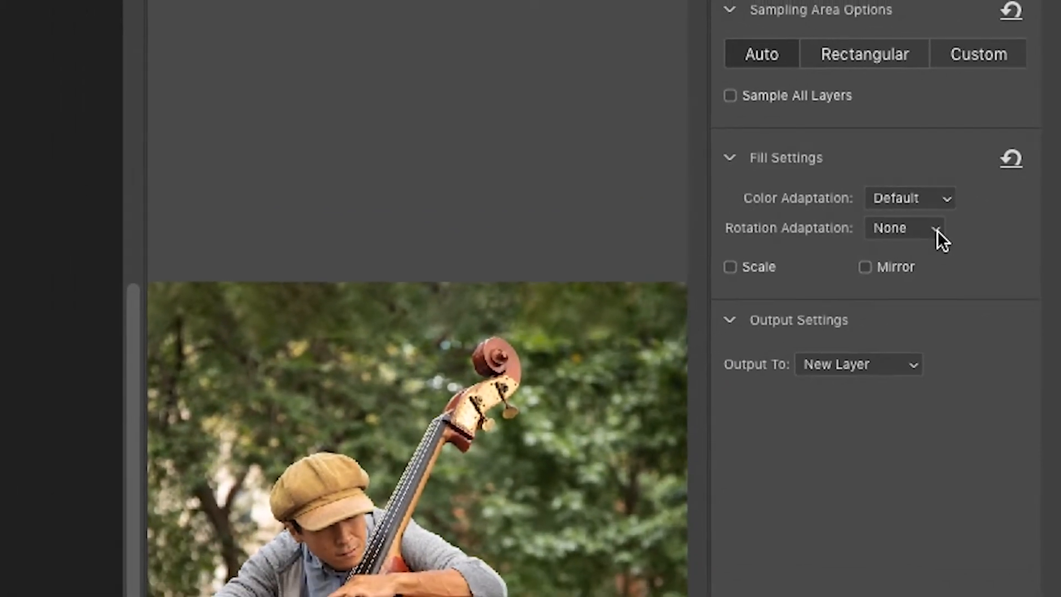
Set the fill's Rotation Adaptation to Medium and accept the sampling warning.
left_click(950, 222)
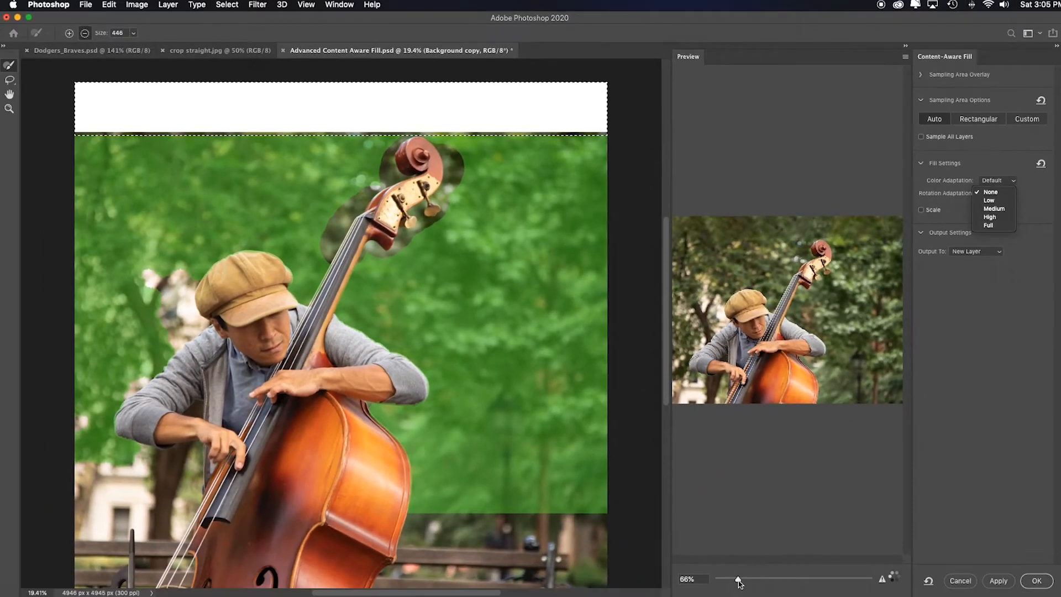
left_click(743, 581)
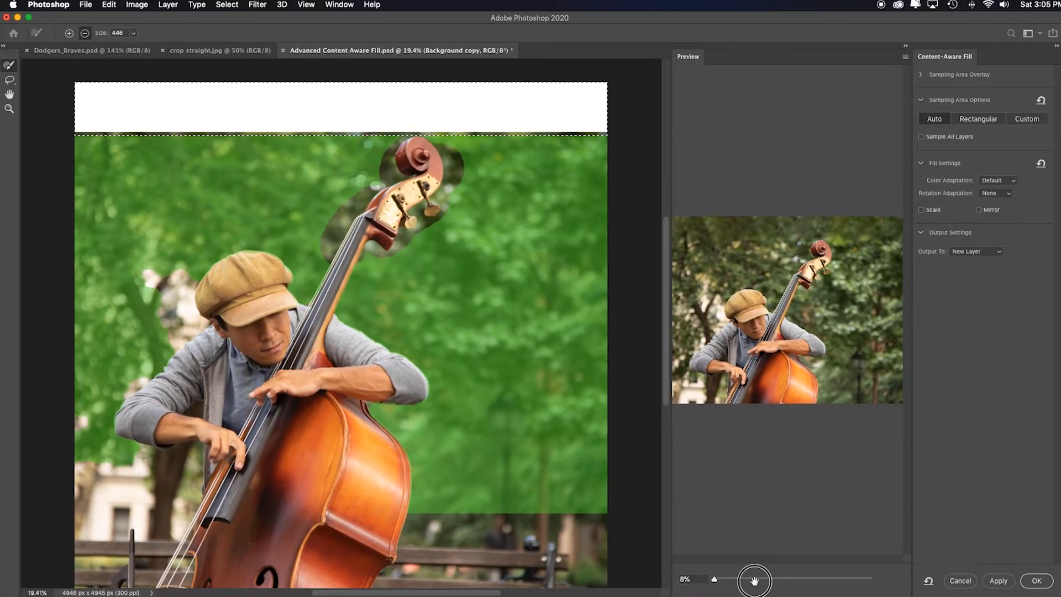
left_click_drag(714, 580, 729, 579)
scroll(805, 500, "up", 5)
left_click_drag(807, 489, 805, 514)
left_click_drag(830, 425, 761, 430)
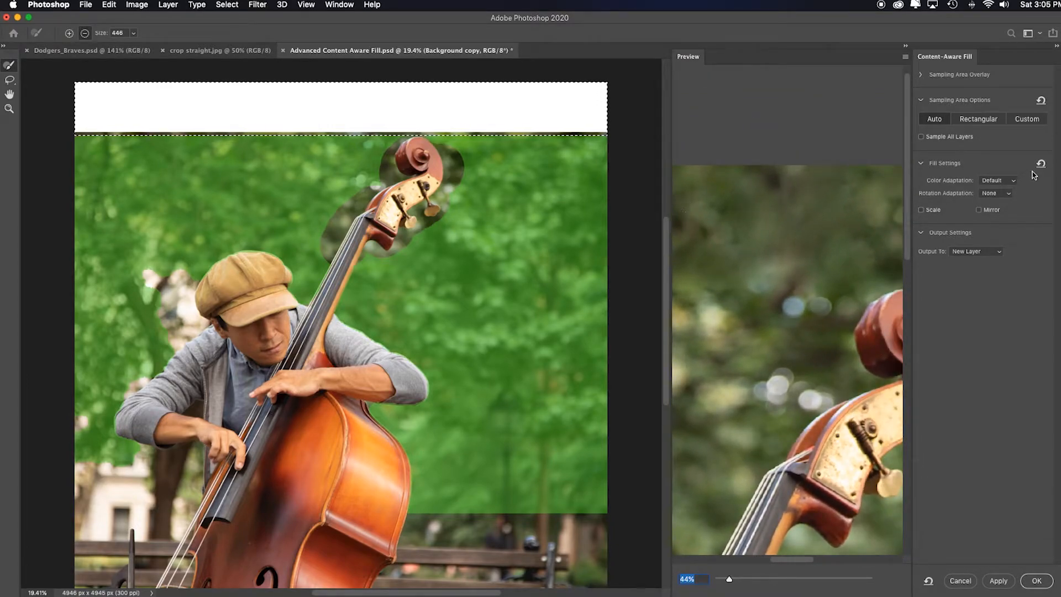
left_click(1009, 196)
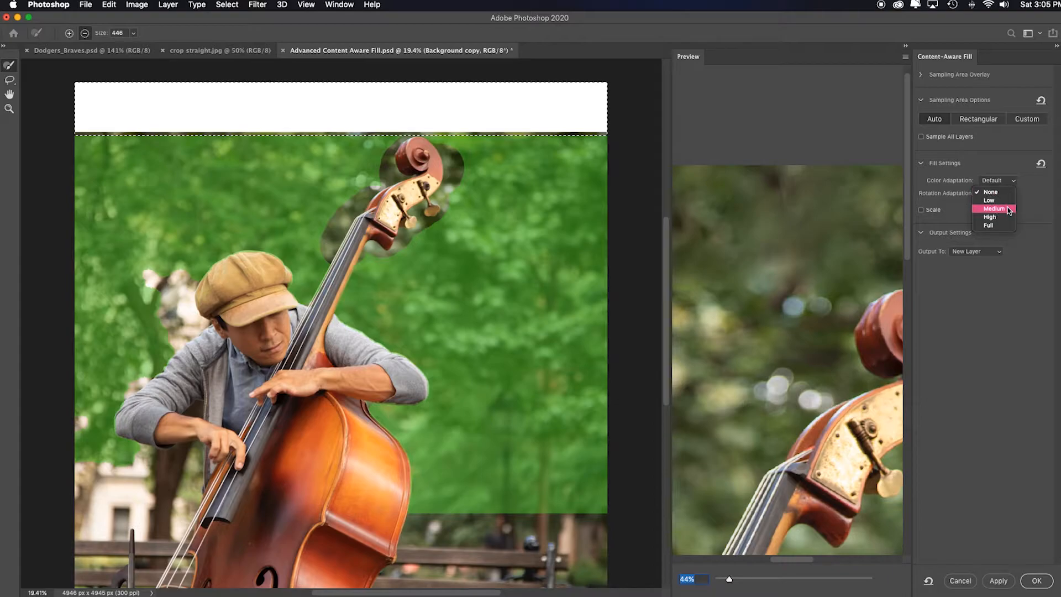
left_click(1007, 209)
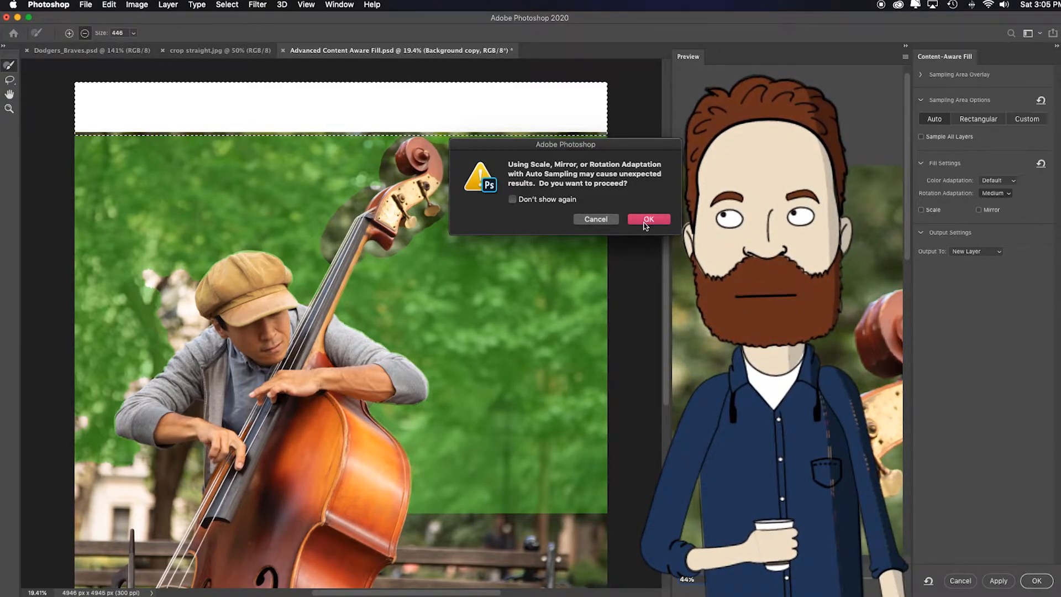
left_click(645, 221)
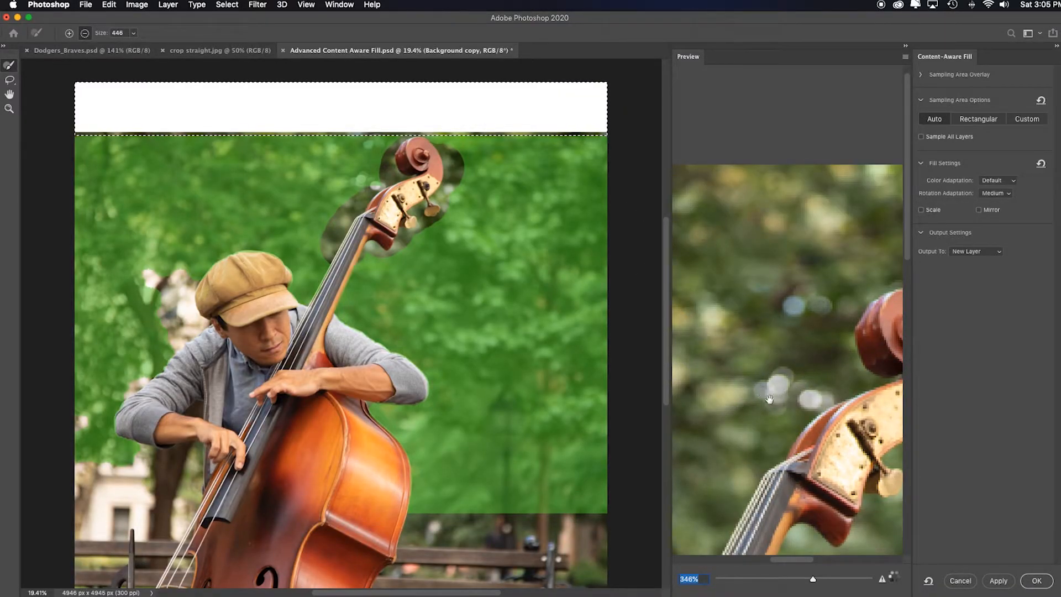
Apply the Content-Aware Fill to a new layer, close the workspace, and deselect.
scroll(772, 253, "down", 10)
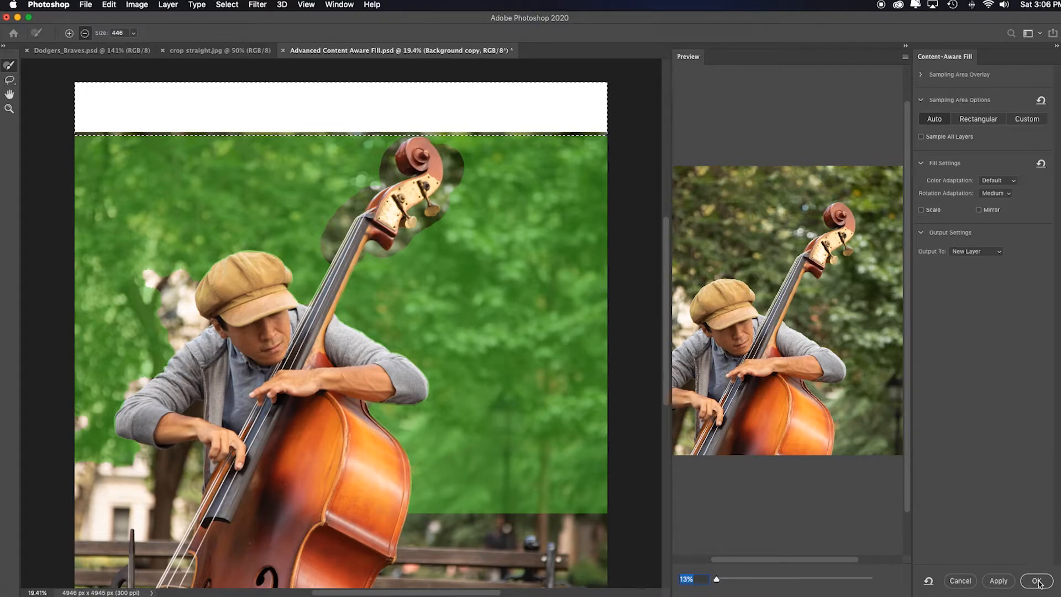
left_click(996, 581)
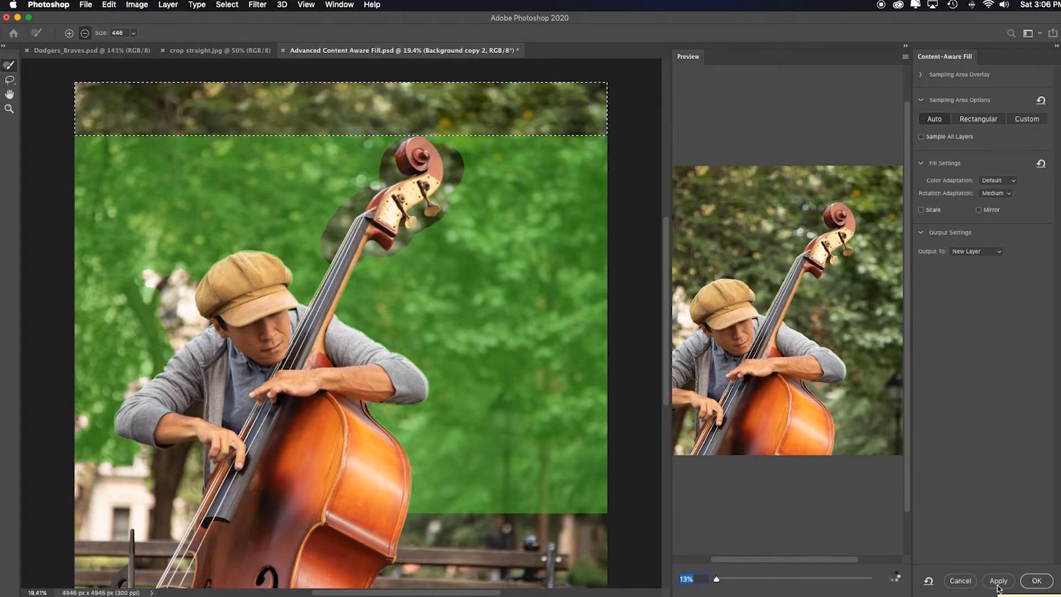
left_click(1035, 581)
key("super+d")
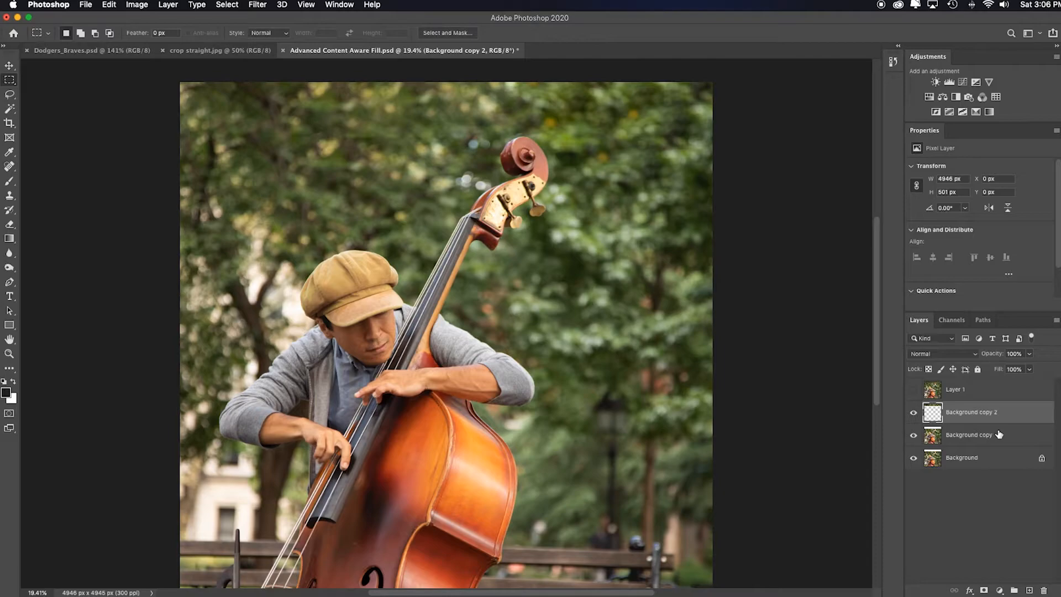
Retouch the filled top area of Background copy with an enlarged Spot Healing Brush and toggle Layer 1's visibility.
left_click(913, 412)
left_click(913, 414)
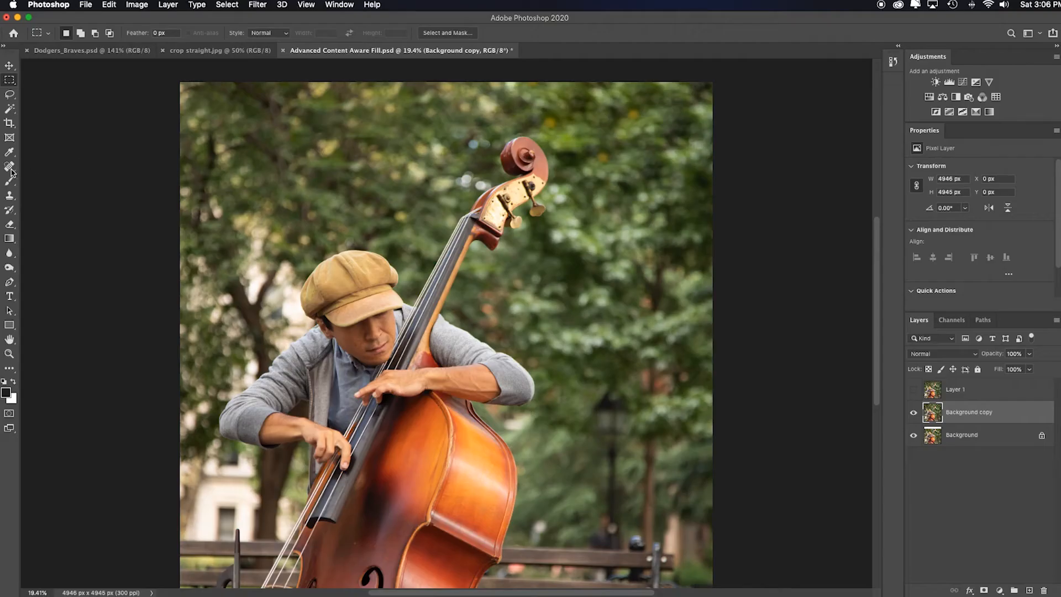
left_click(9, 167)
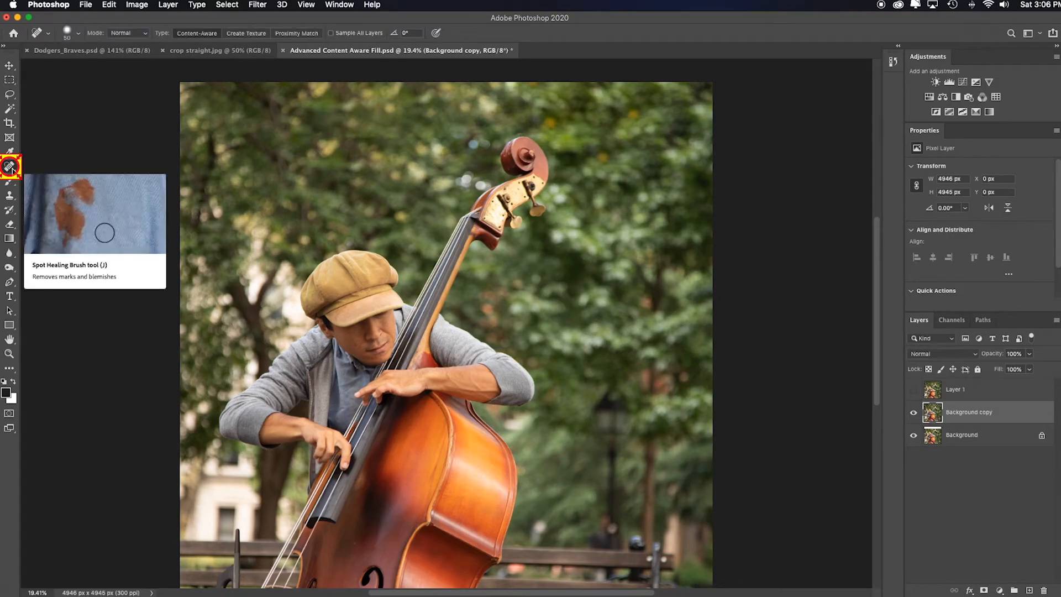
key("bracketright")
key("bracketright")
key("bracketright")
scroll(331, 145, "right", 2)
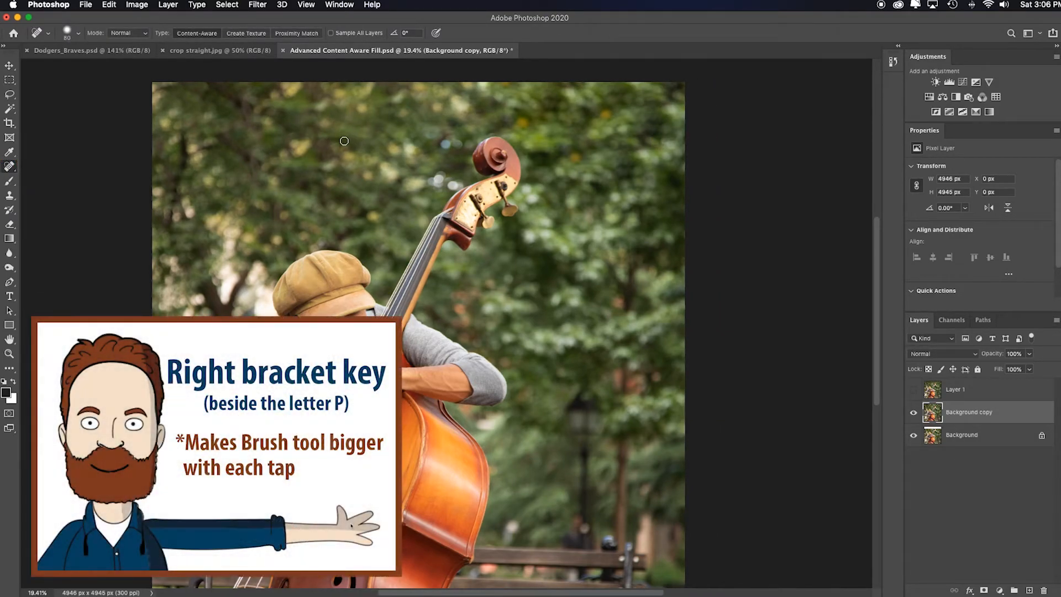
mouse_move(327, 138)
left_mouse_down()
mouse_move(370, 135)
mouse_move(257, 137)
left_mouse_up()
left_click_drag(432, 138, 423, 141)
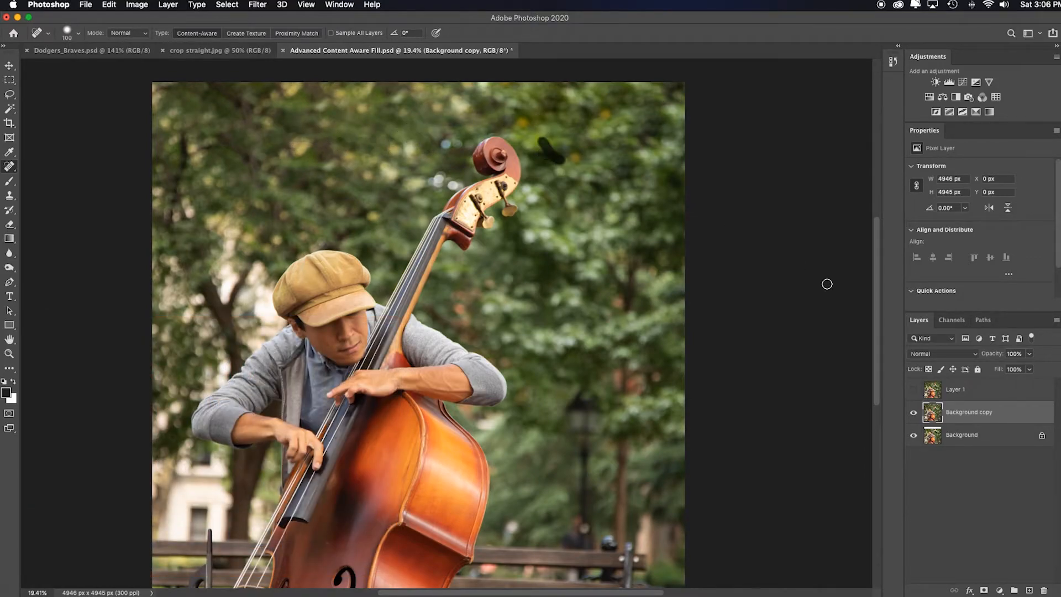
left_click(913, 391)
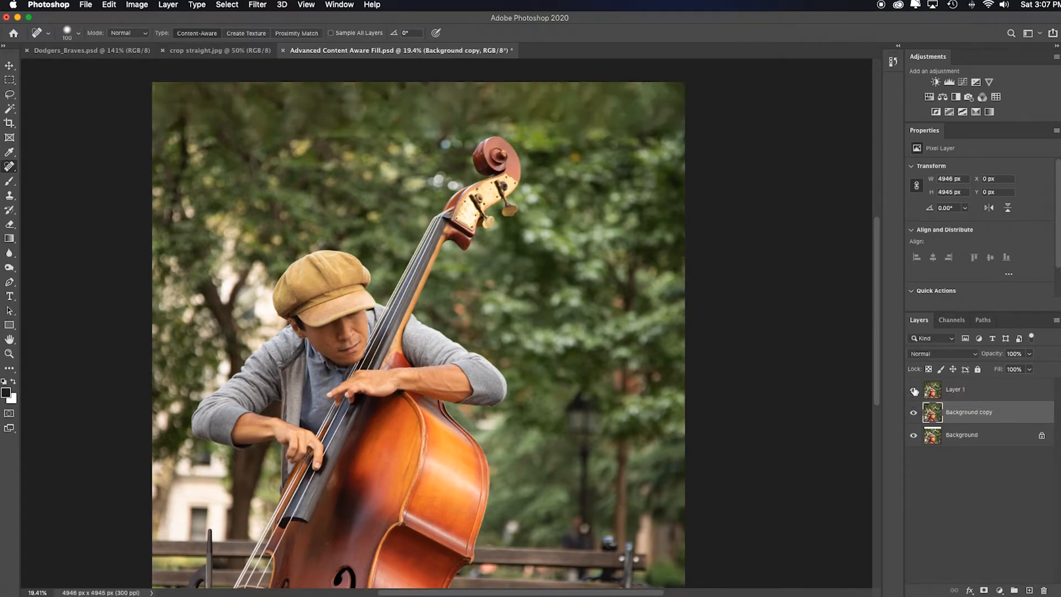
Hide Layer 1 and draw a rectangular marquee about 1372 × 567 px over the photo's top-left corner.
left_click(914, 390)
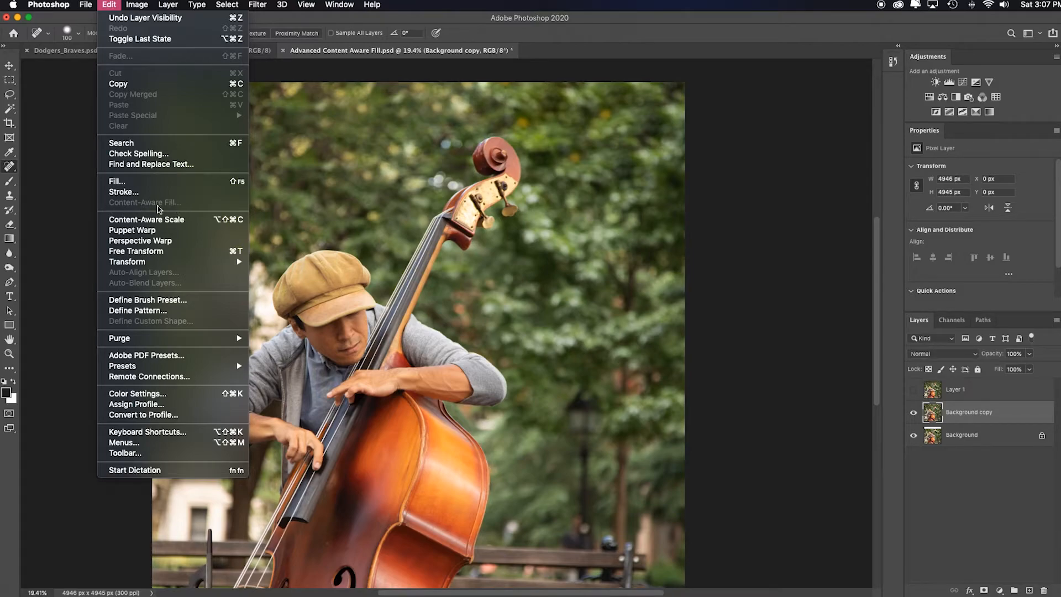
left_click(84, 206)
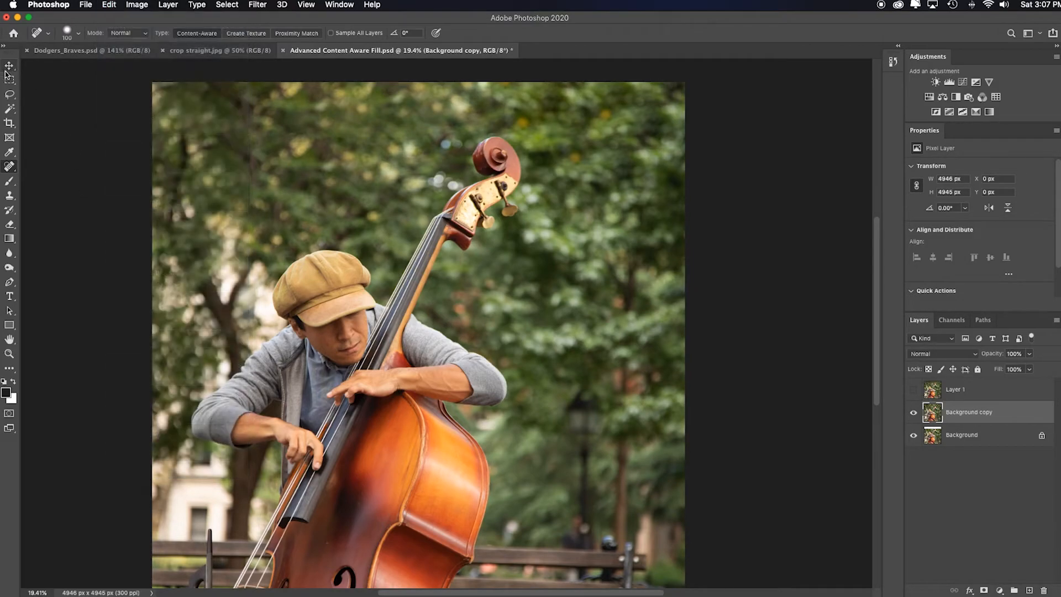
left_click(6, 81)
left_click_drag(140, 78, 301, 142)
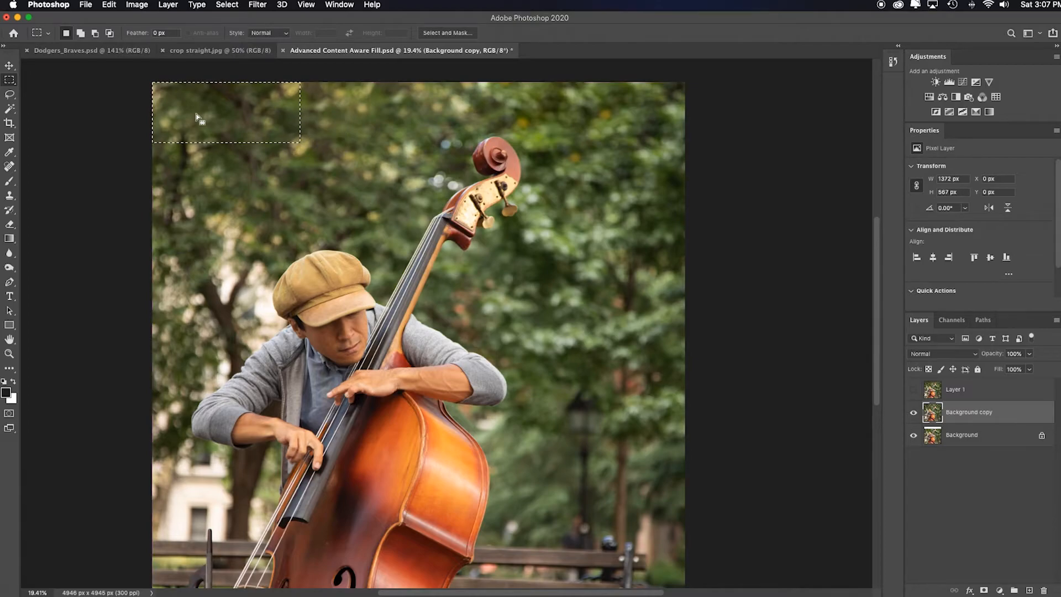
left_click(108, 5)
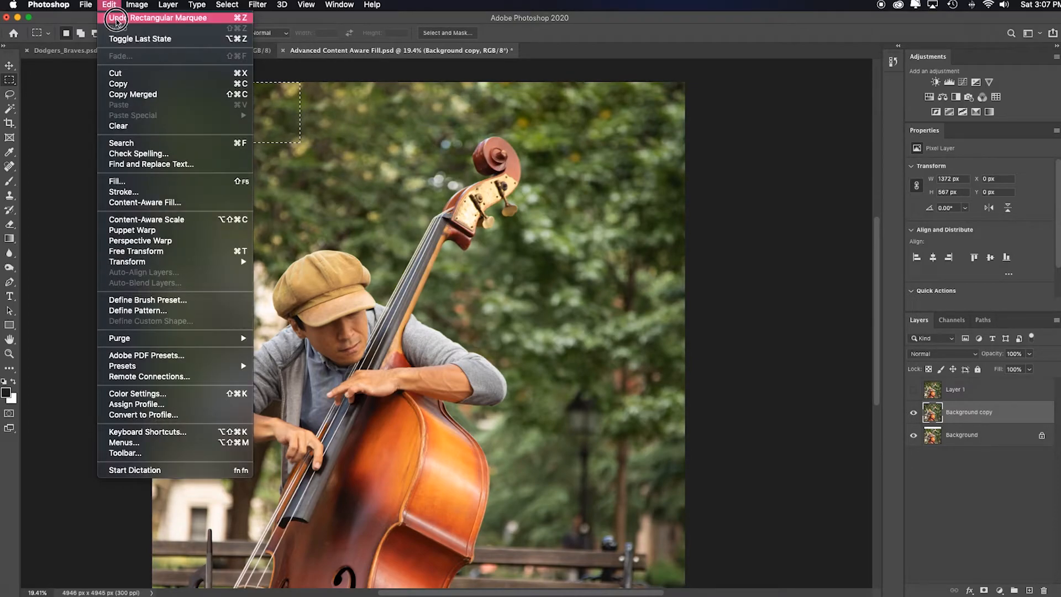
left_click(198, 203)
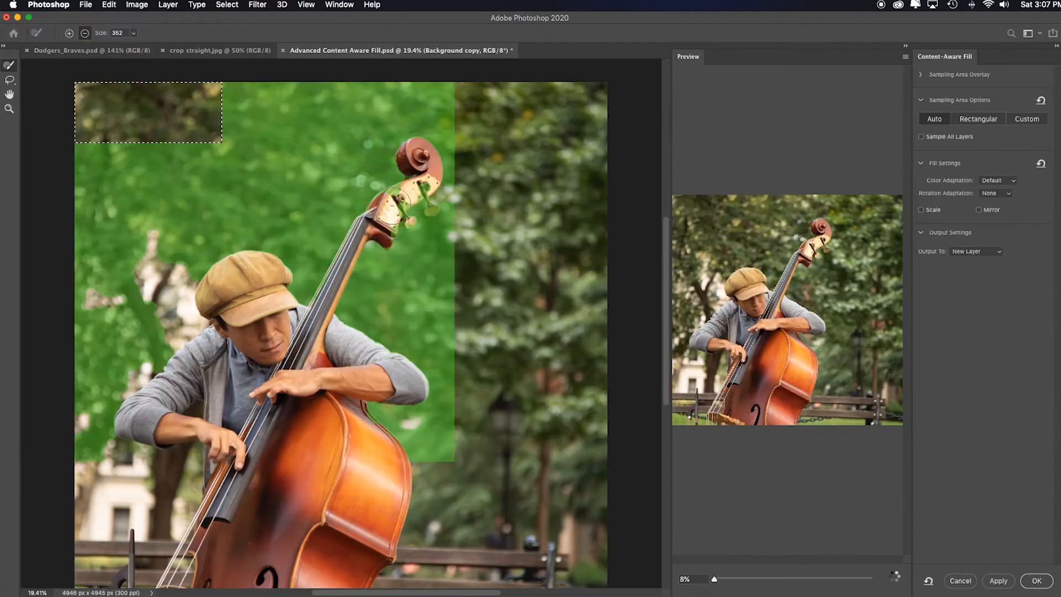
mouse_move(407, 238)
left_mouse_down()
mouse_move(433, 189)
mouse_move(379, 238)
mouse_move(436, 151)
mouse_move(397, 244)
mouse_move(349, 250)
left_mouse_up()
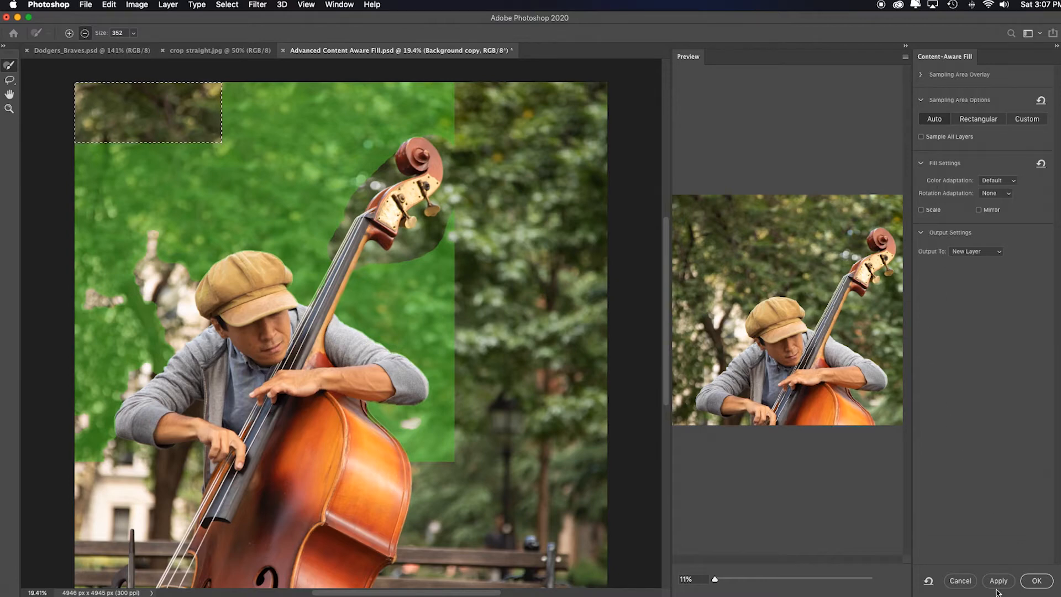
left_click(959, 580)
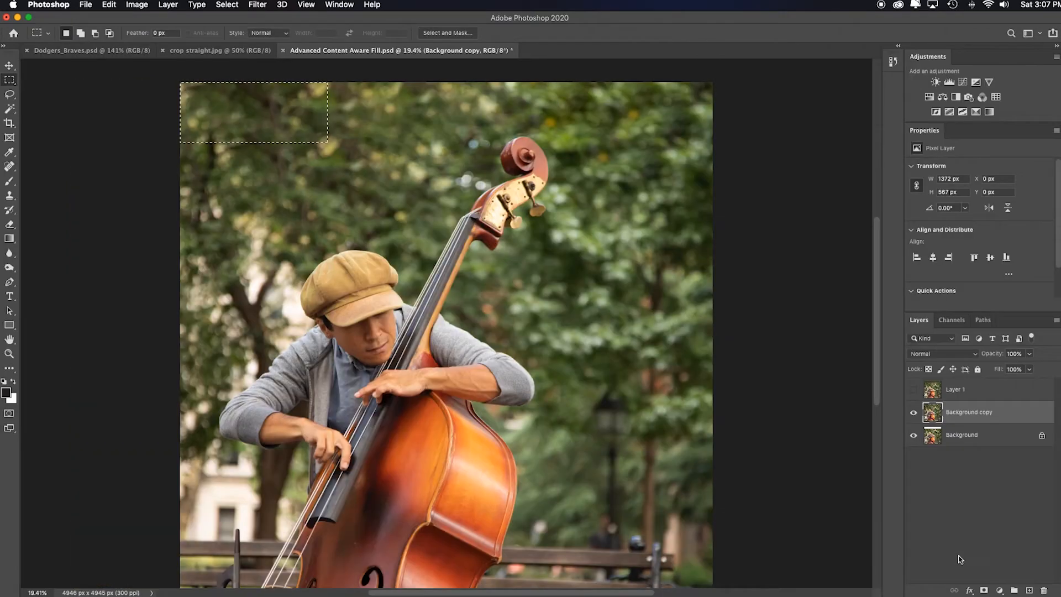